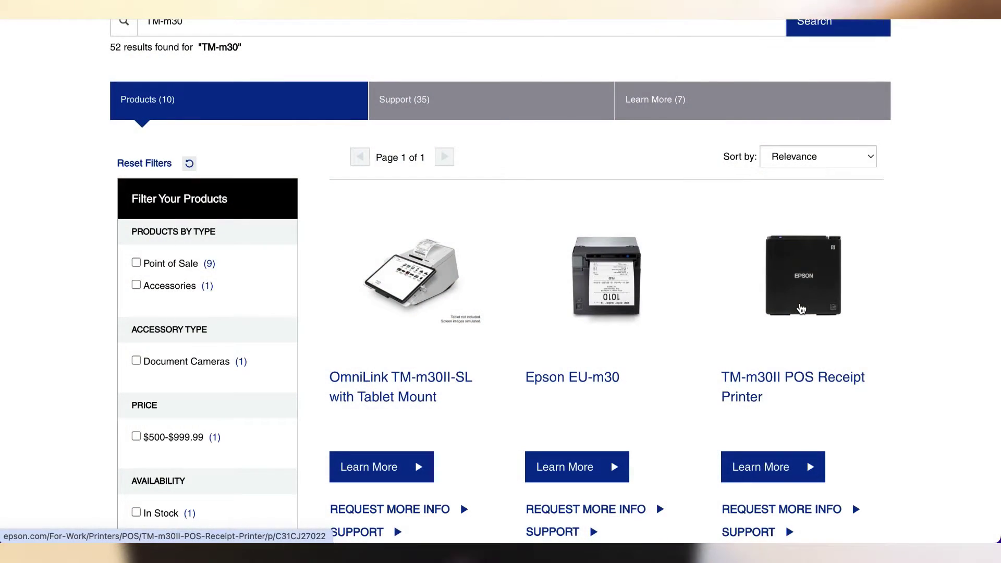
Open the TM-m30II product and scroll its Technical Reference Guide to the page 19 LED status table.
click(801, 308)
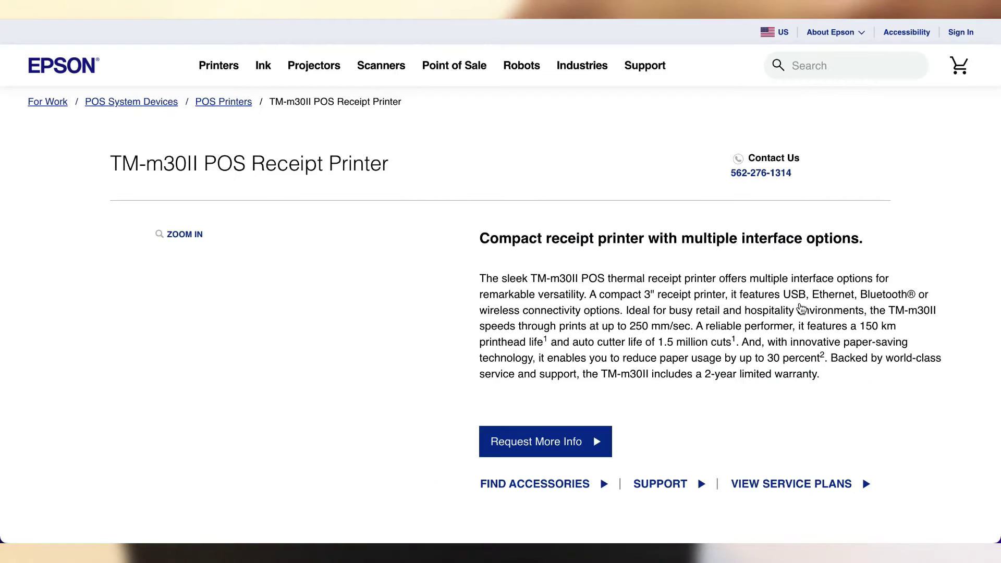
scroll(756, 308, down, 2)
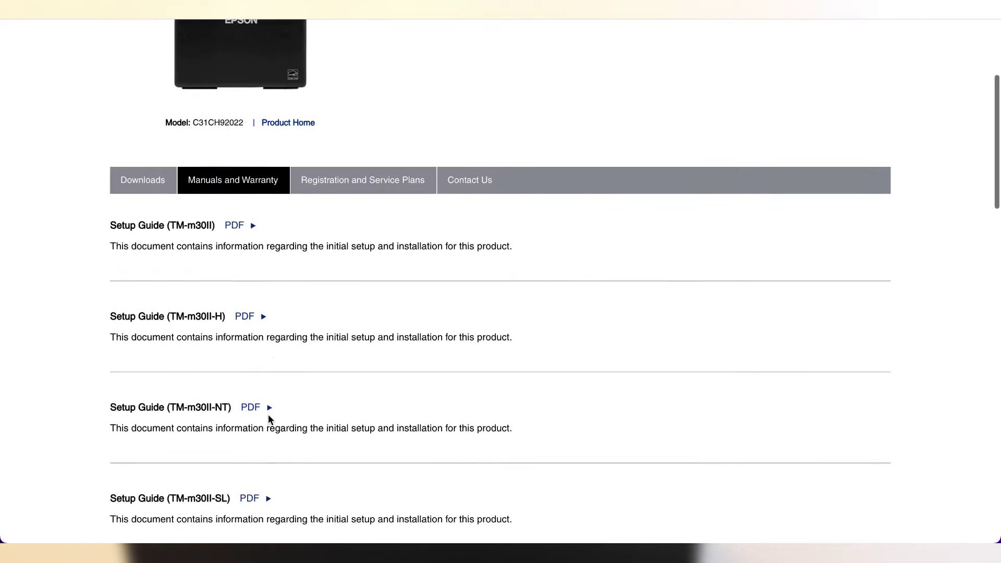
scroll(267, 414, down, 4)
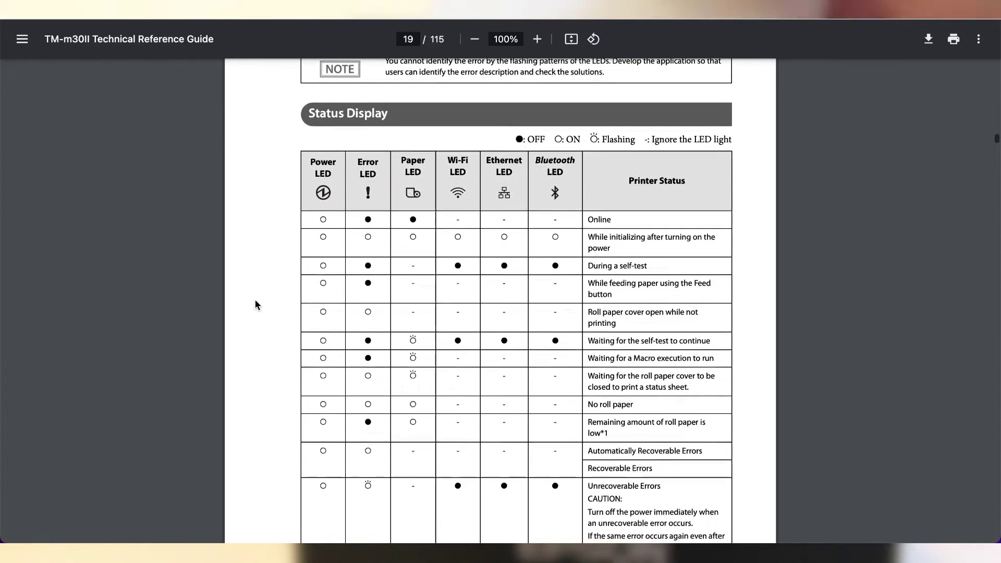
scroll(255, 301, down, 7)
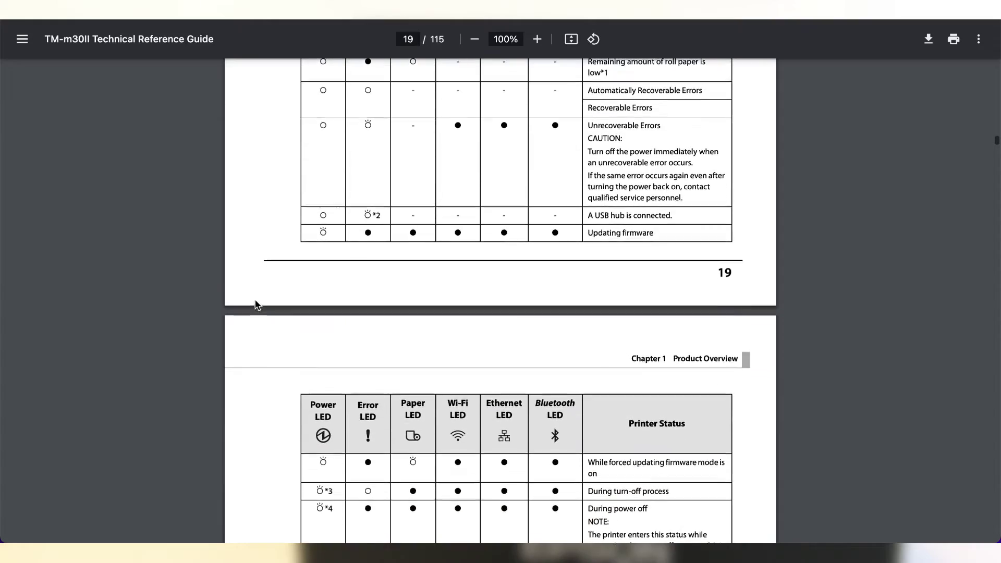
scroll(255, 305, down, 5)
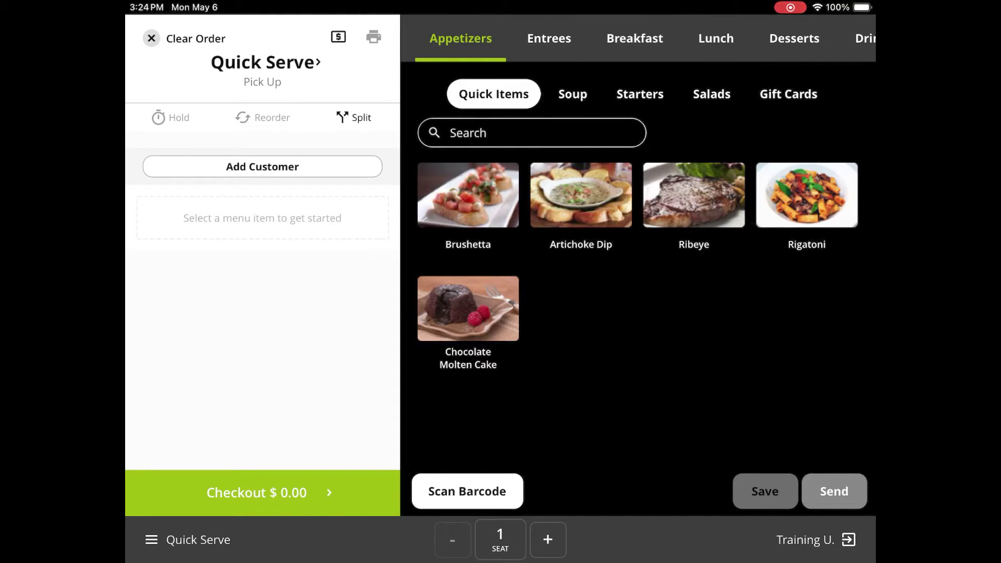
Use Functions > Register Functions > Select Register to assign Receipt Printer 1 to this register.
click(152, 540)
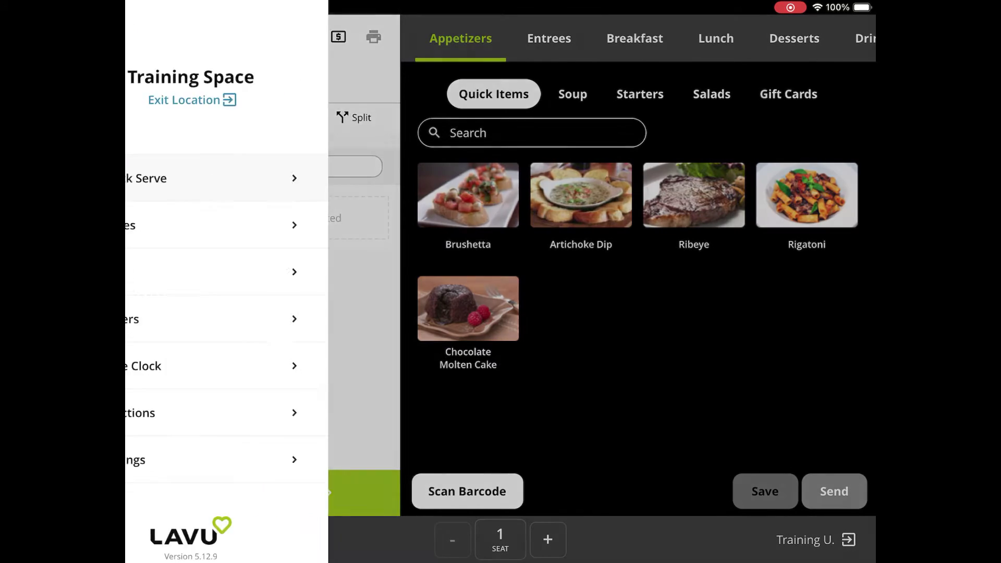
click(199, 412)
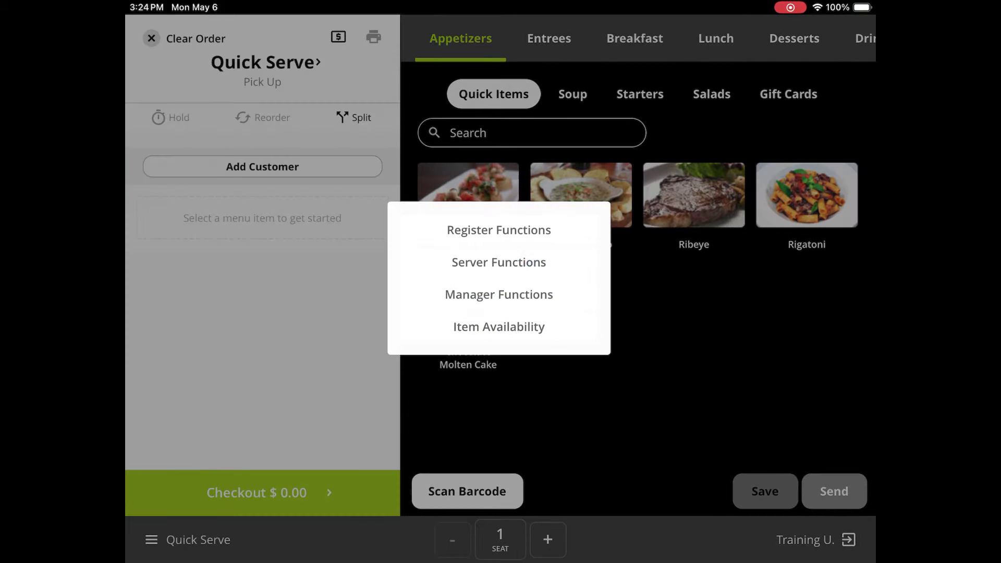
click(499, 230)
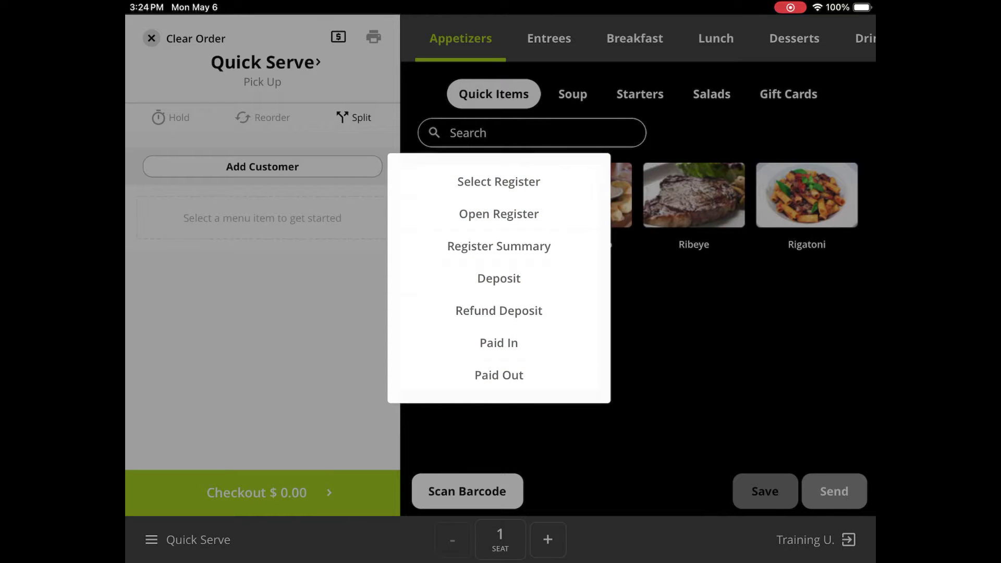
click(499, 181)
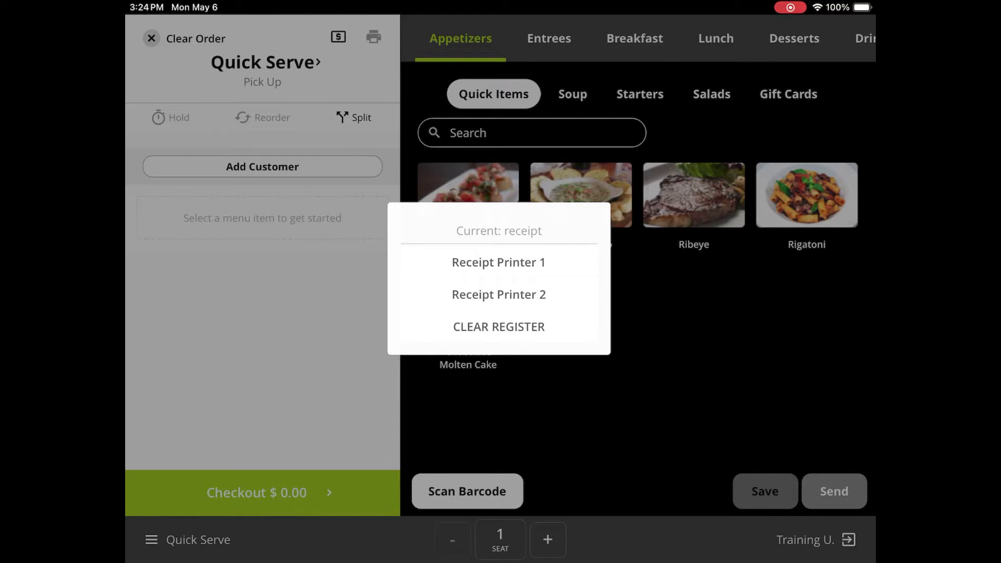
click(499, 262)
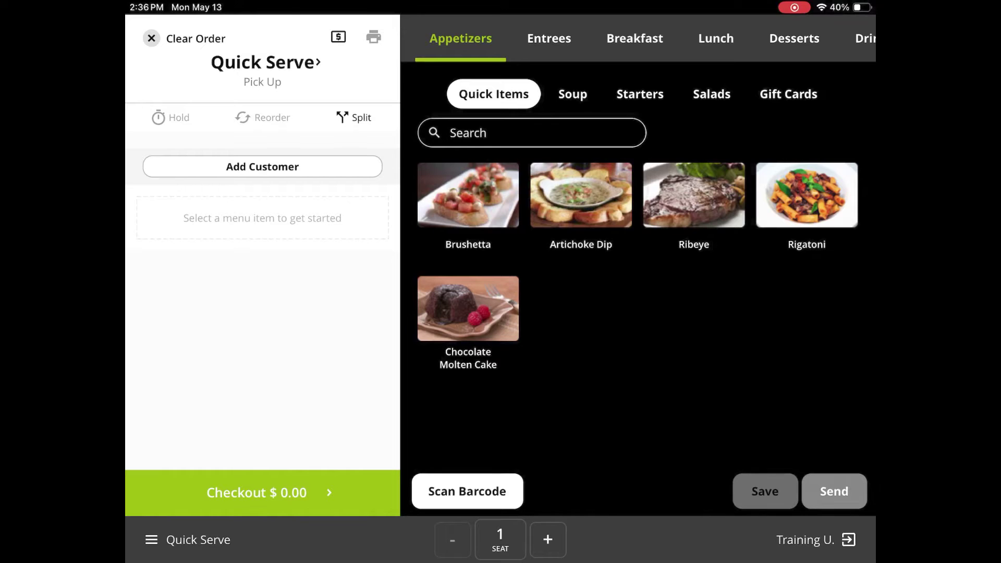
Go to Settings > Printers & Displays > Printer Setup and show the RECEIPT printers list.
click(151, 540)
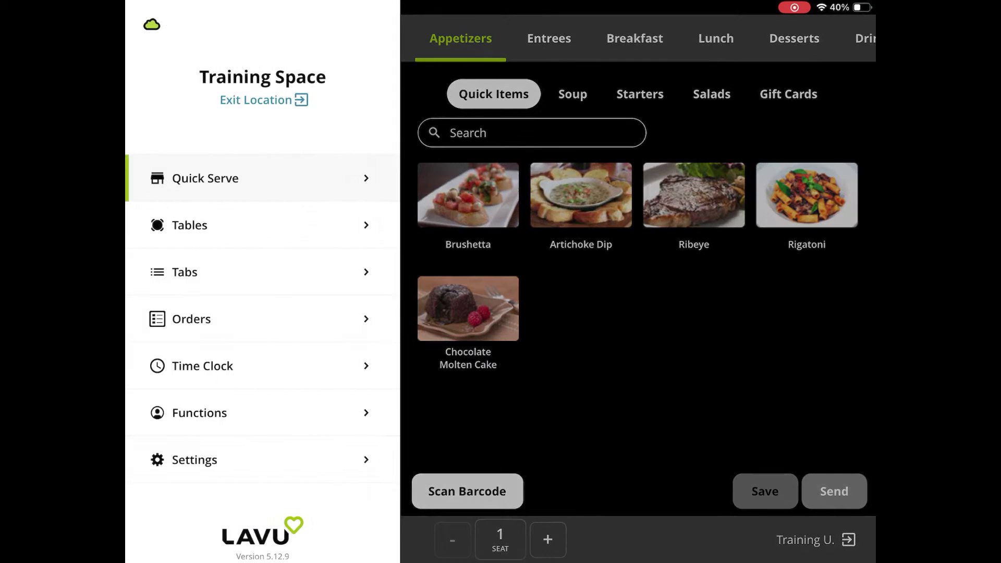
click(195, 459)
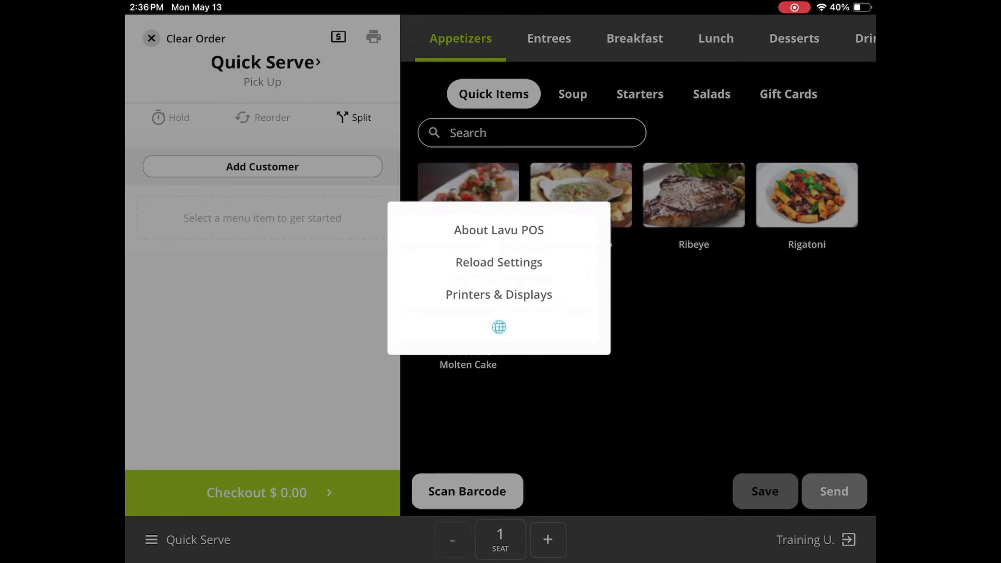
click(499, 295)
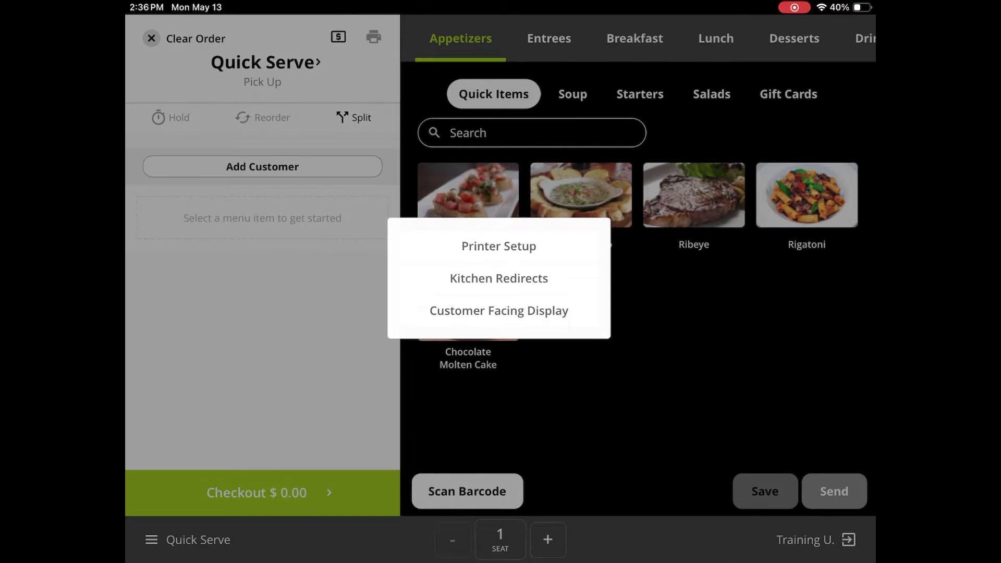
click(499, 246)
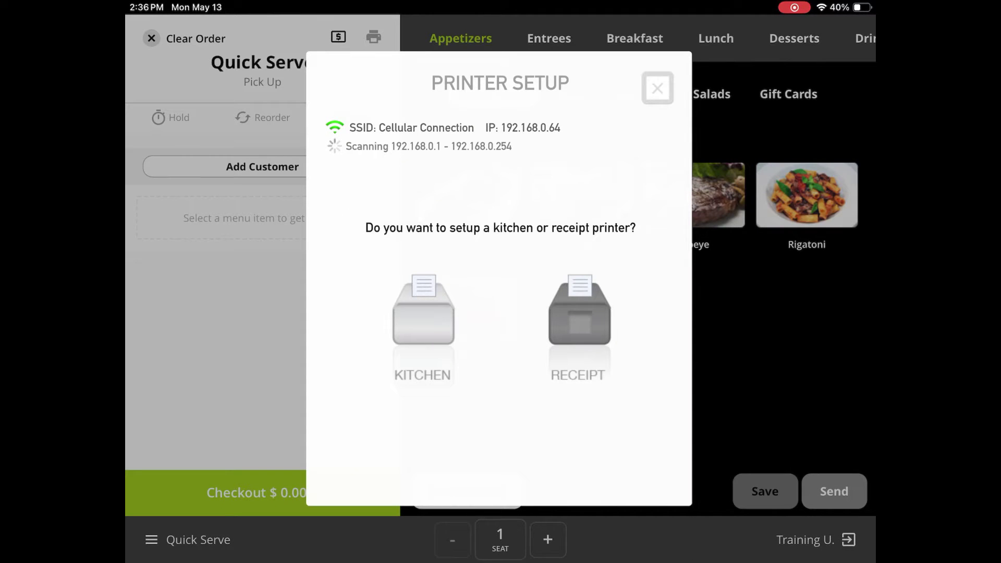
click(579, 313)
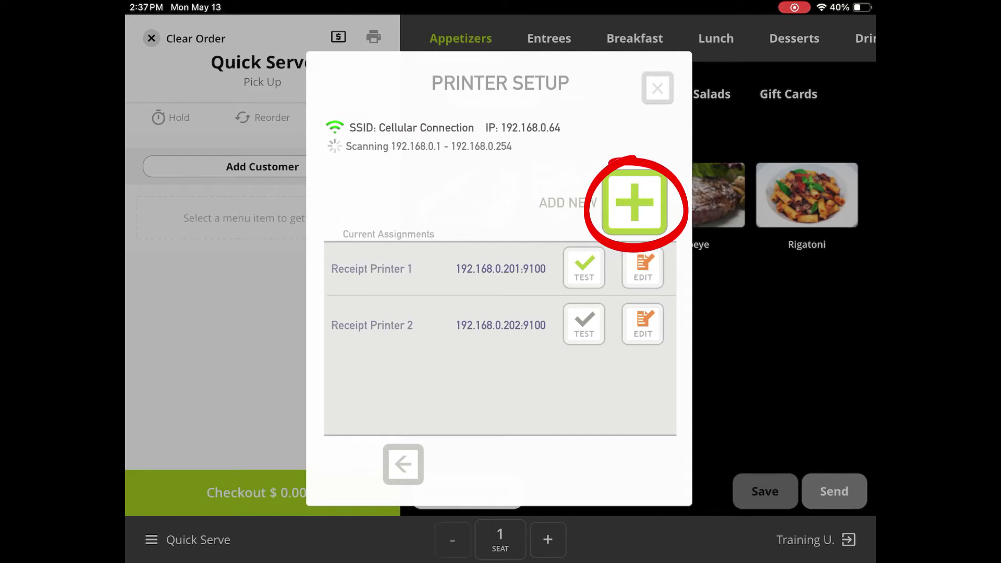
Scan the network for new printers with the ADD NEW (+) button in Printer Setup.
click(634, 202)
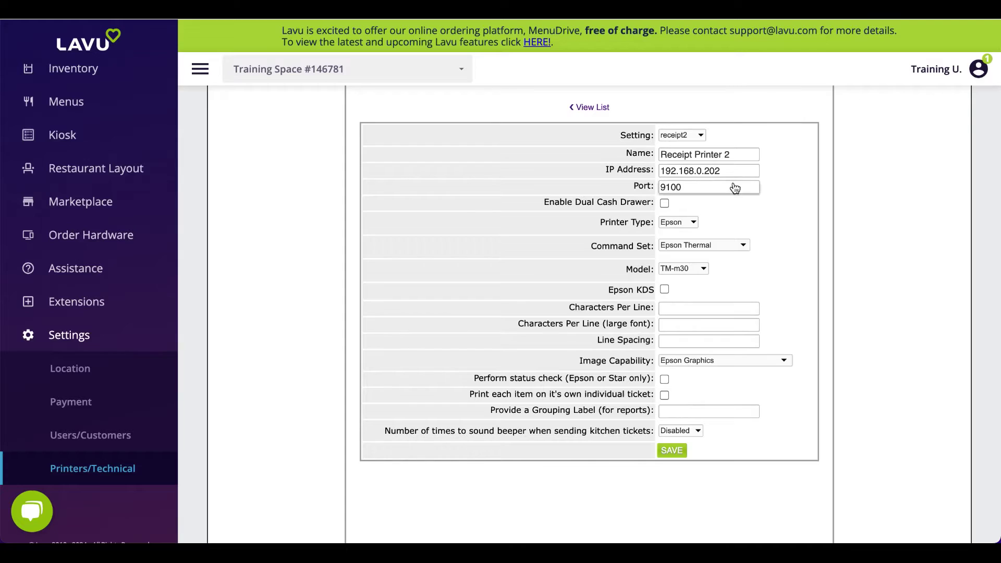
Edit receipt2's IP Address field to 192.168.0.47 and save the change.
key(BackSpace)
key(BackSpace)
text(4)
click(670, 456)
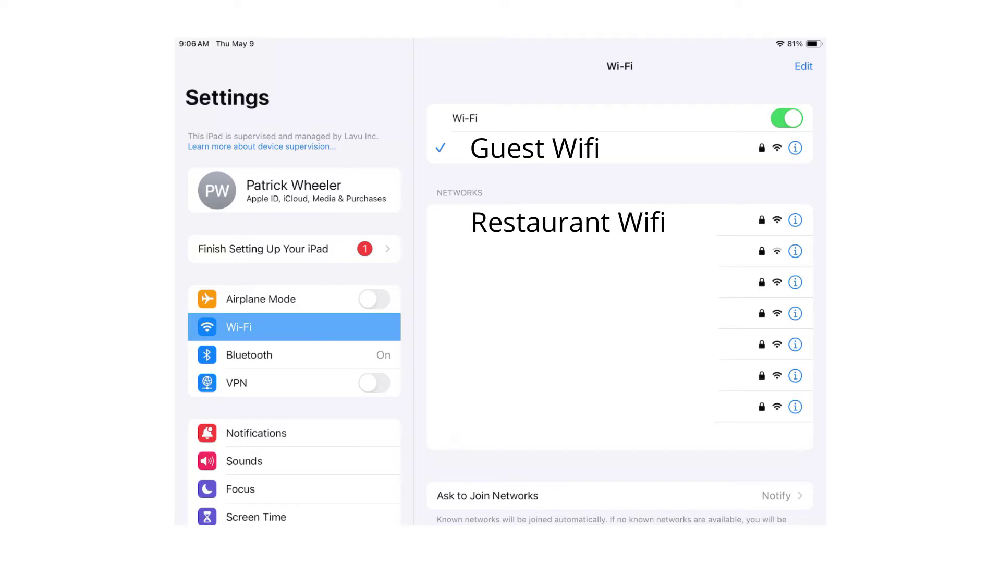
Show the info details of the connected Guest Wifi network in Wi-Fi settings.
click(794, 147)
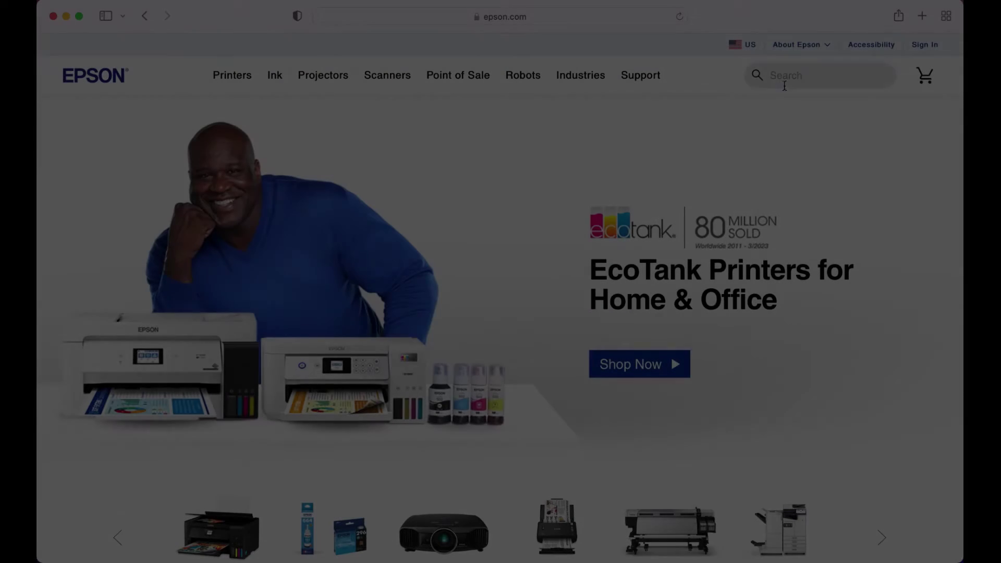
Search the Epson site for tm-u220 and open its Support page.
click(784, 85)
text(tm-u220)
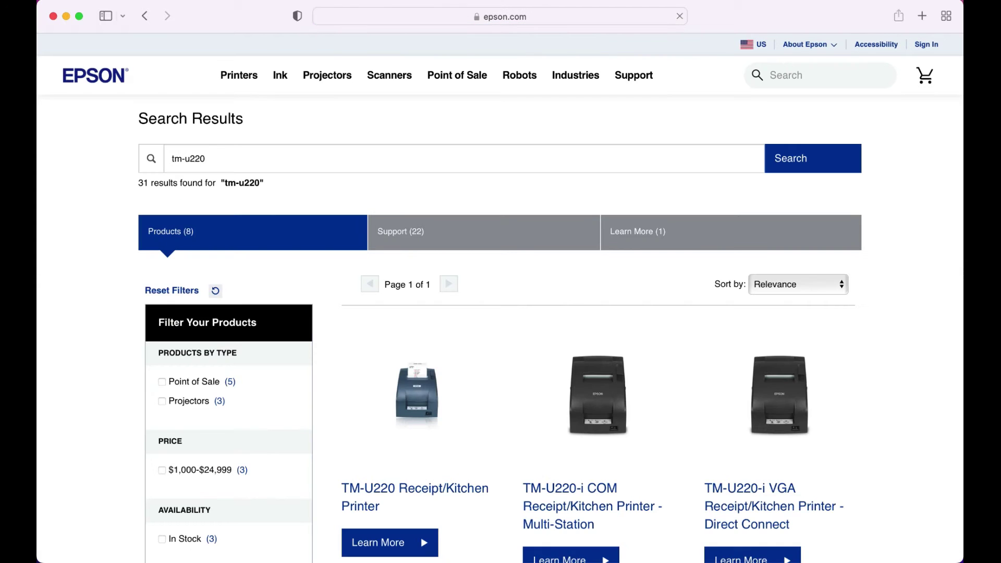
click(597, 232)
scroll(598, 240, down, 3)
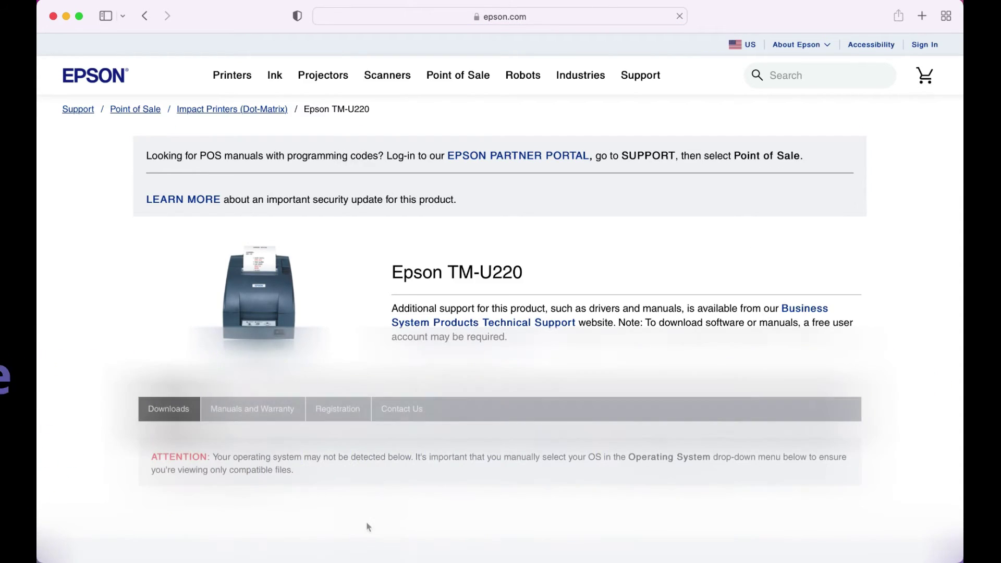
scroll(367, 526, down, 3)
scroll(366, 526, down, 2)
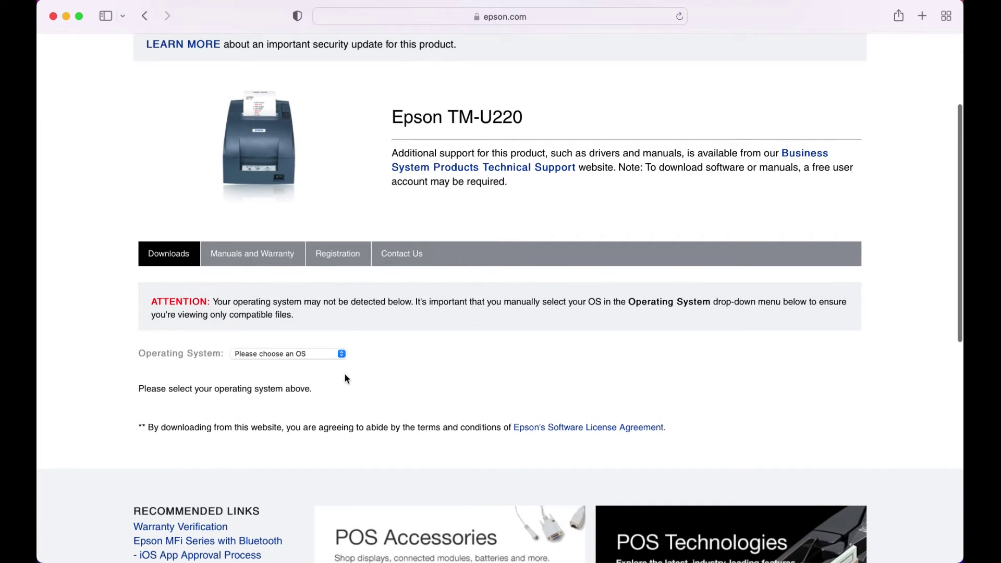
Filter the TM-U220 downloads to macOS 14.x as the operating system.
click(342, 354)
scroll(330, 418, down, 5)
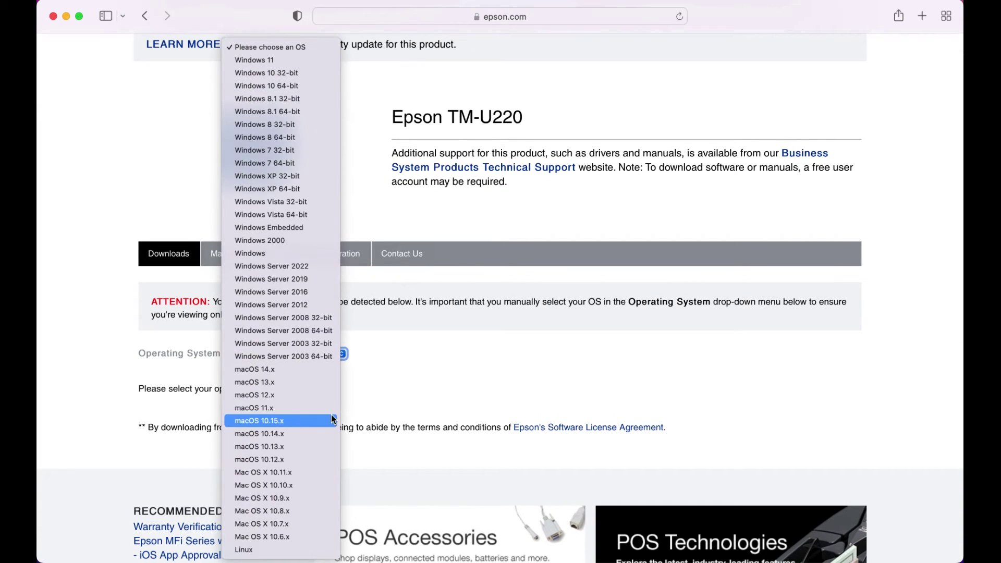
click(291, 370)
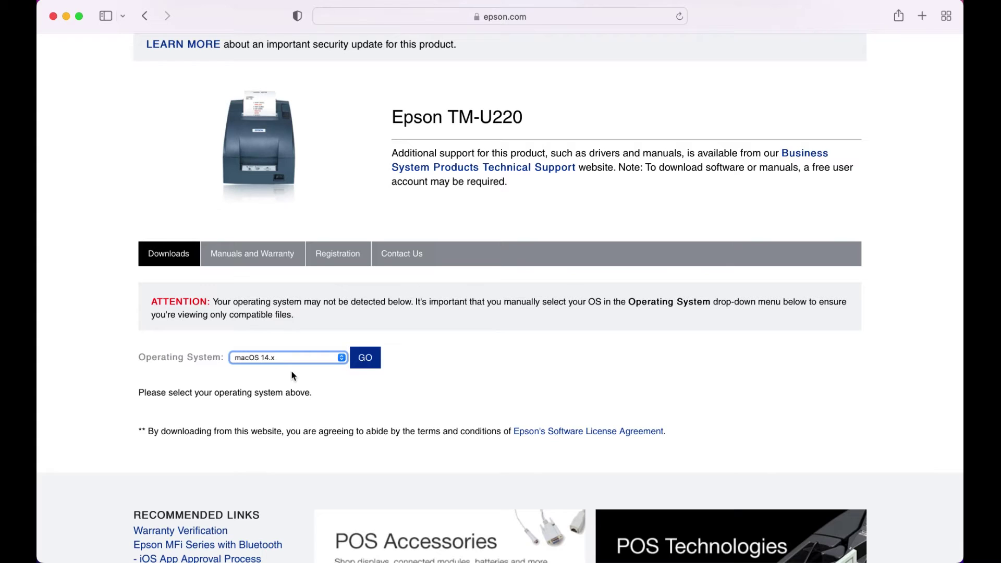
click(371, 365)
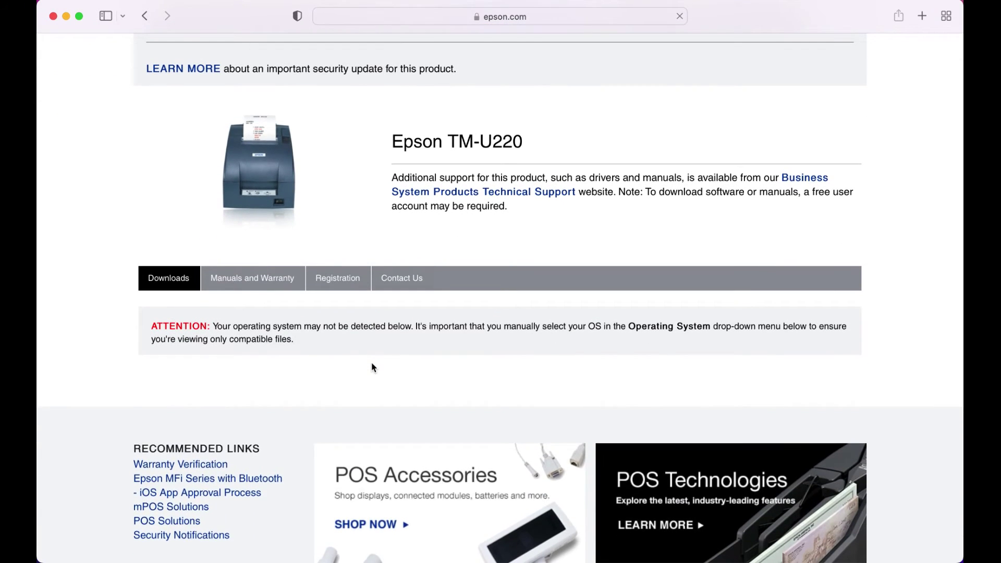
Expand Utilities to reveal the EpsonNet Config Utility v4.9.10 download.
scroll(371, 367, down, 2)
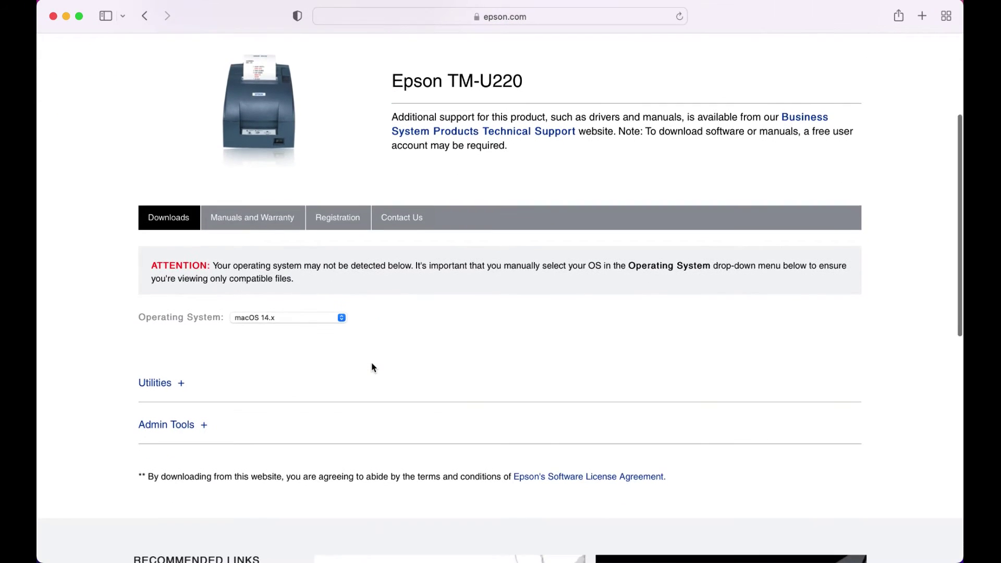
click(160, 385)
scroll(164, 393, down, 2)
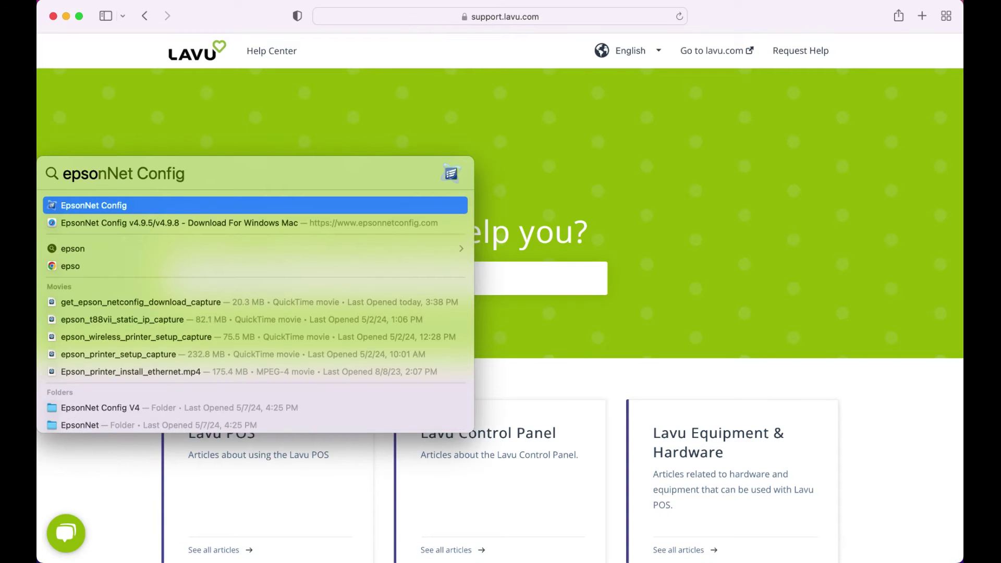
key(Escape)
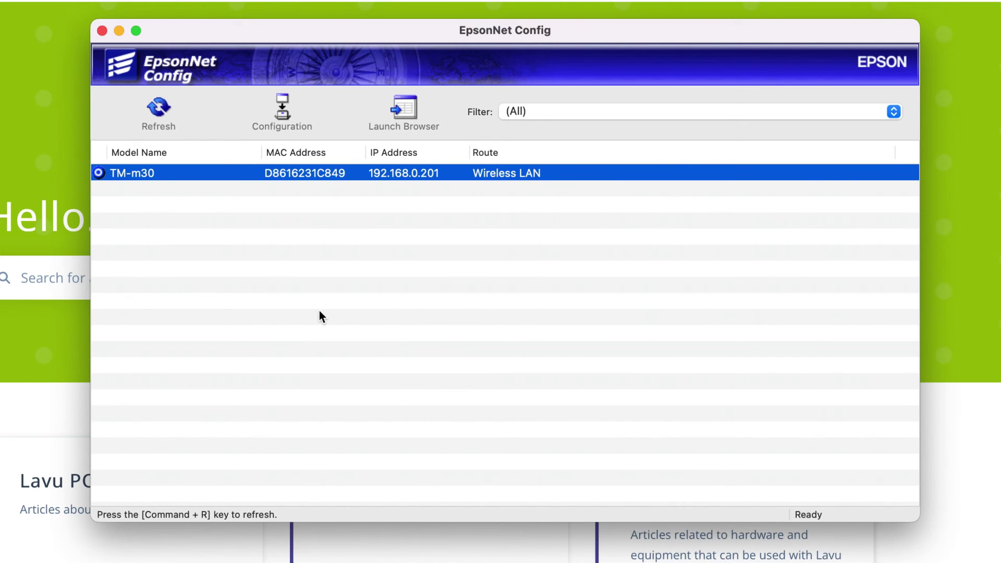
Transmit the TM-m30's TCP/IP Basic manual settings (192.168.0.201, 255.255.255.0, gateway 192.168.0.1) and confirm.
double_click(187, 173)
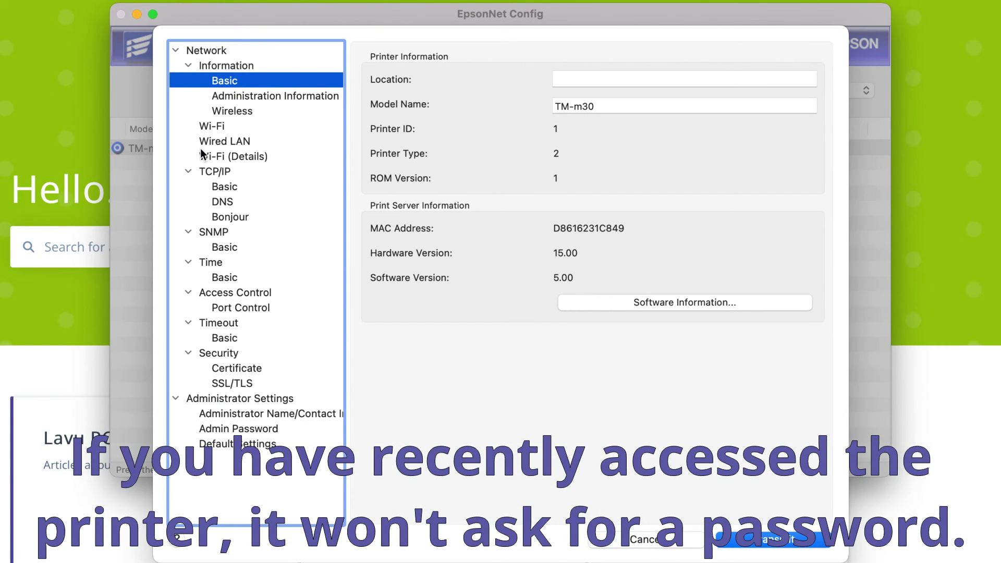
click(236, 189)
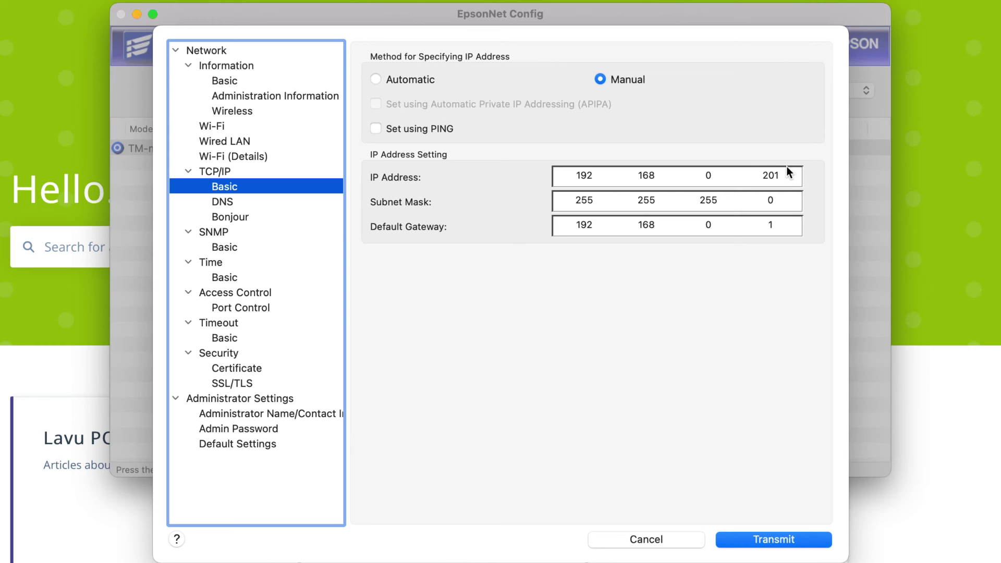
click(767, 541)
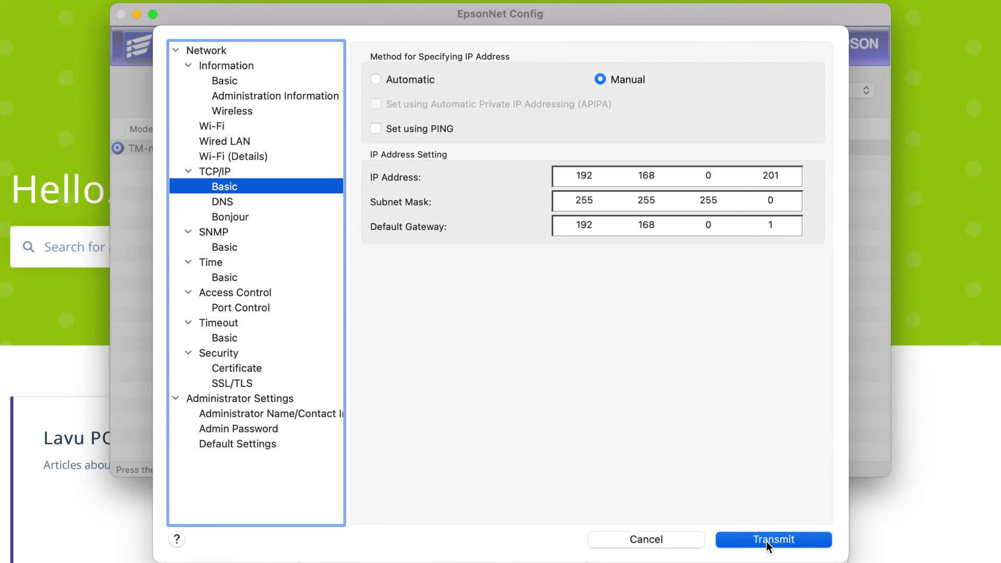
click(571, 343)
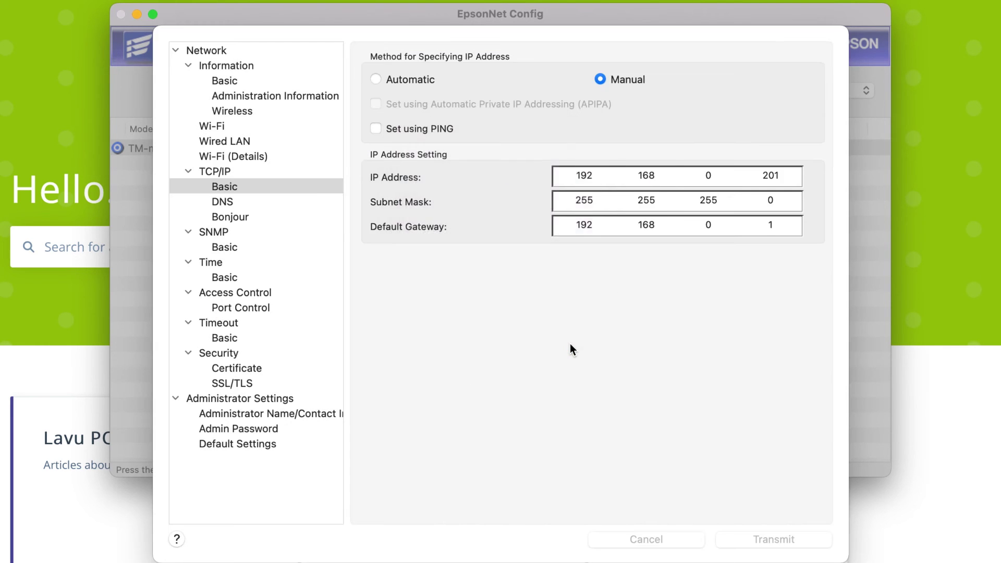